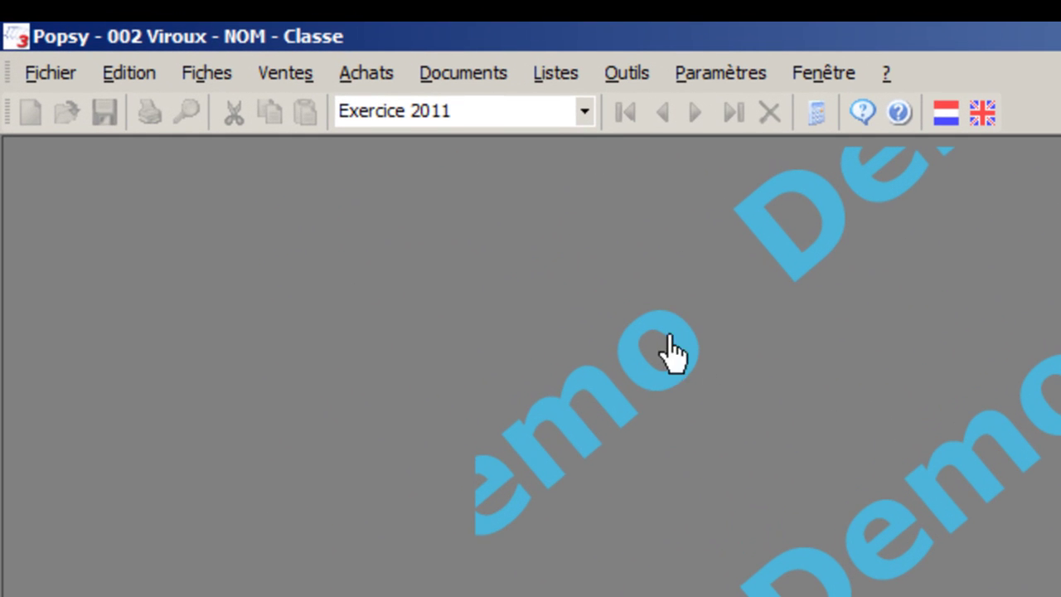
Open the purchase invoice entry form (Facturation achats) and restore it to a smaller floating window centred in the workspace.
left_click(375, 85)
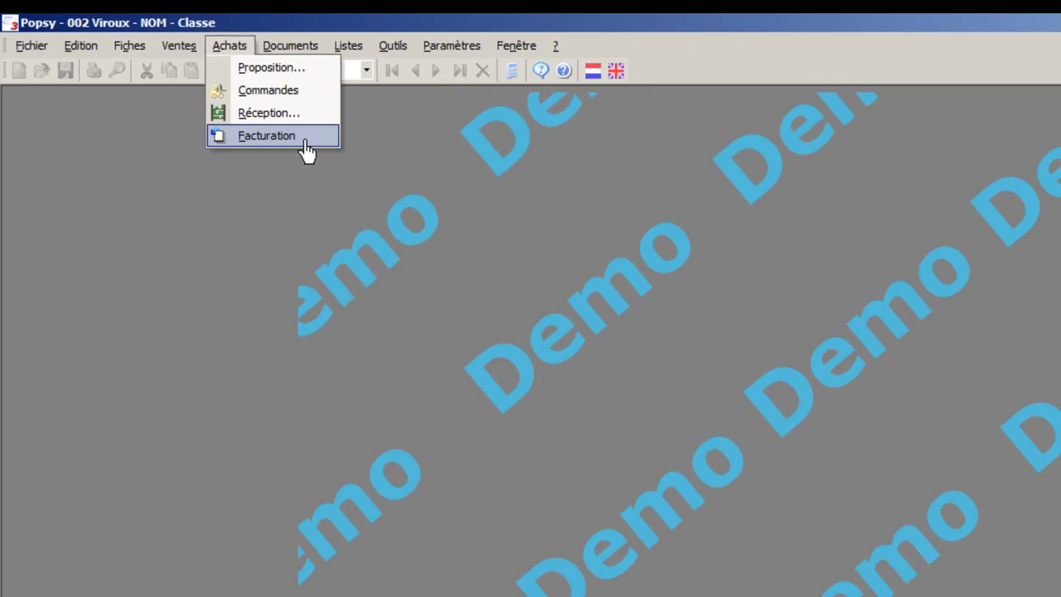
left_click(426, 217)
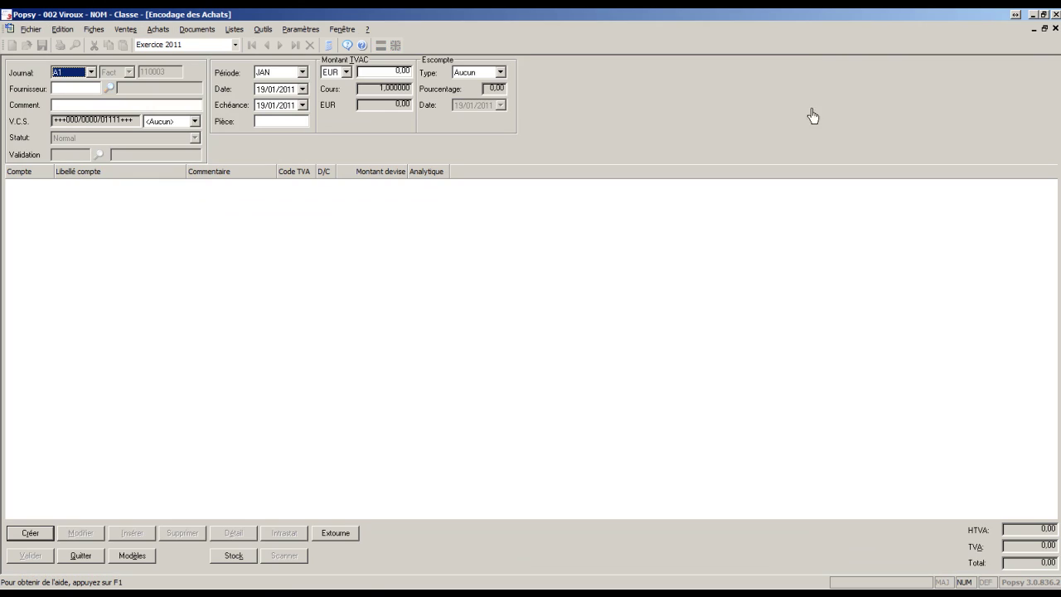
left_click(1044, 28)
left_click_drag(389, 110, 618, 156)
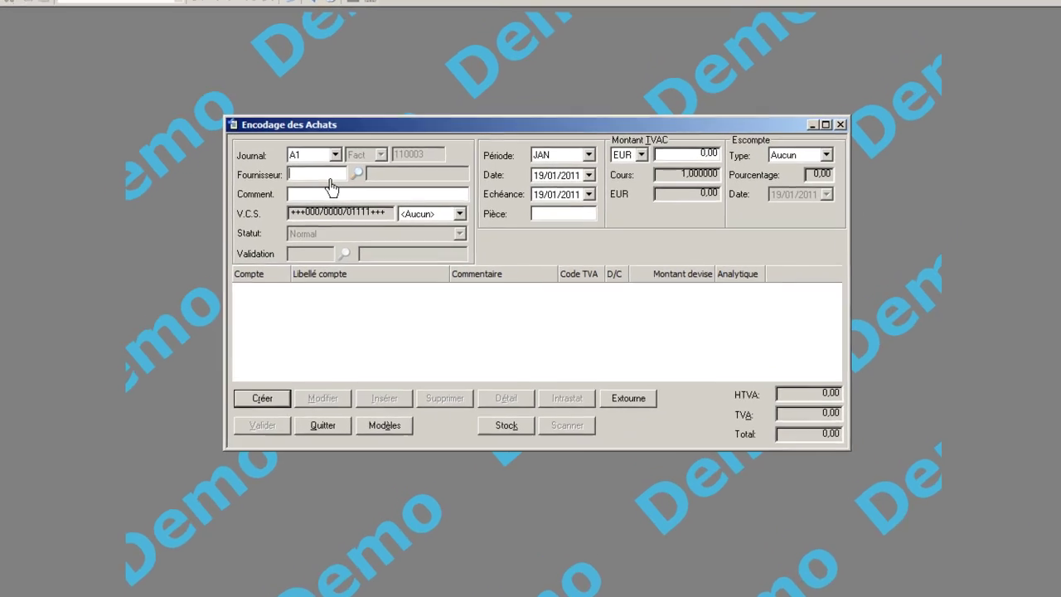
Enter PERLES_CR as the invoice's supplier and "facture PC103" as its comment.
left_click(362, 199)
type("PERLES_CR")
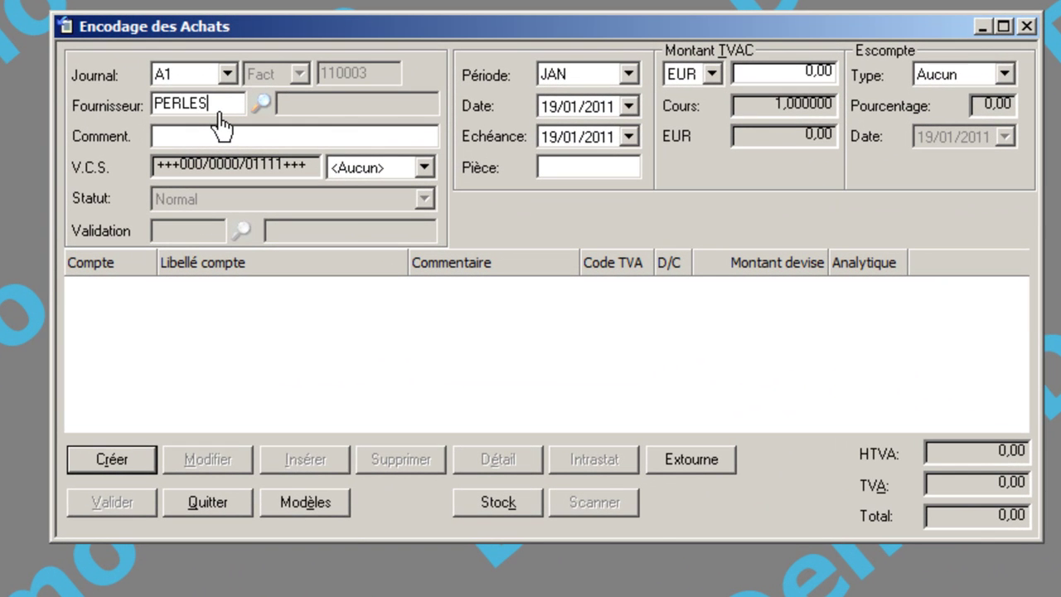
key("Tab")
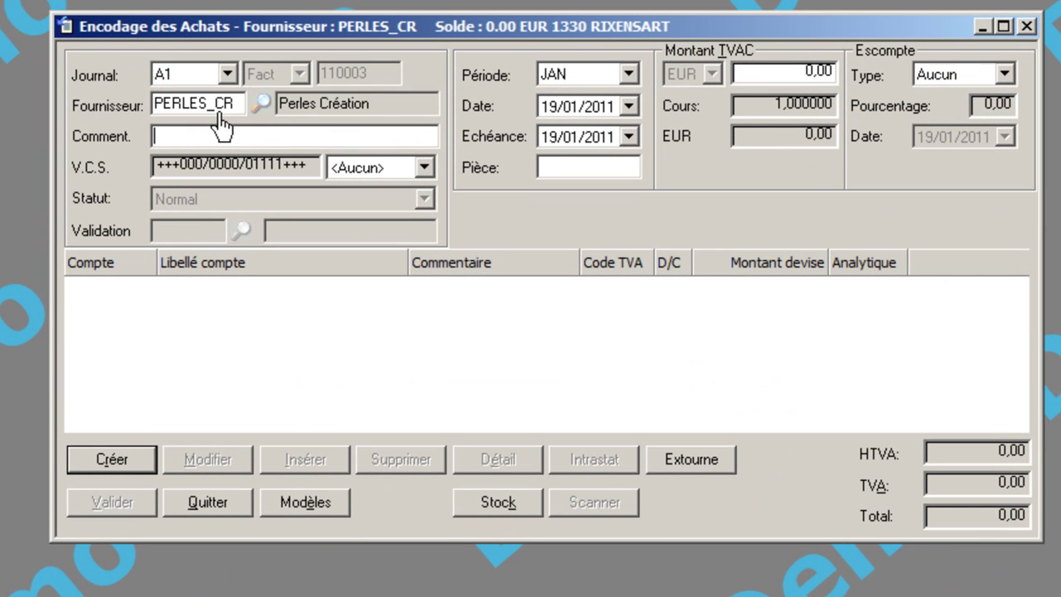
type("facture PC123")
key("Tab")
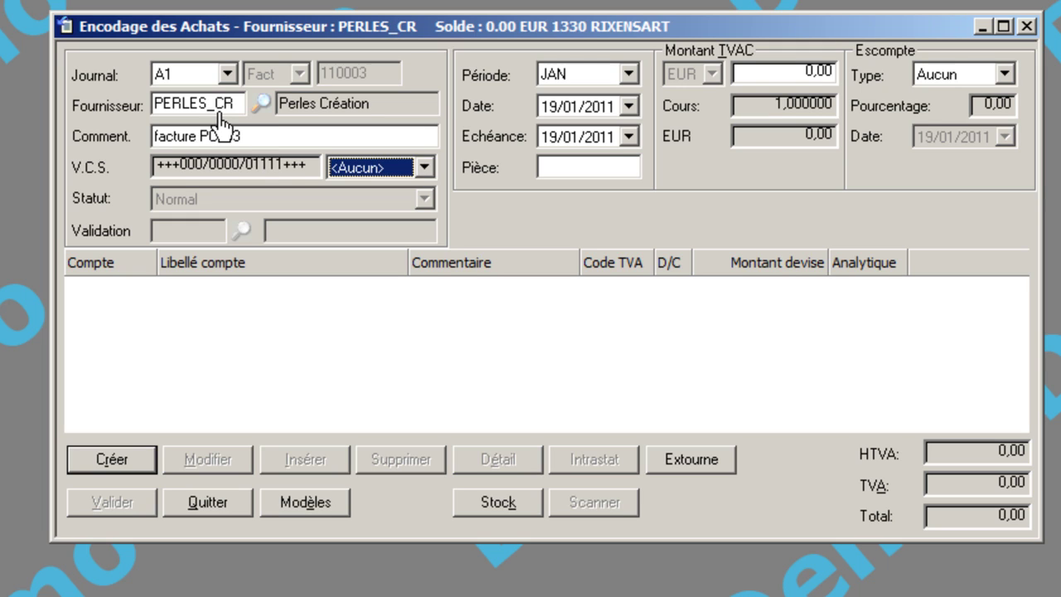
Set the invoice's period to MAR, its date to 31/03/2011 and its due date to 29/04/2011.
key("Tab")
key("Down")
key("Down")
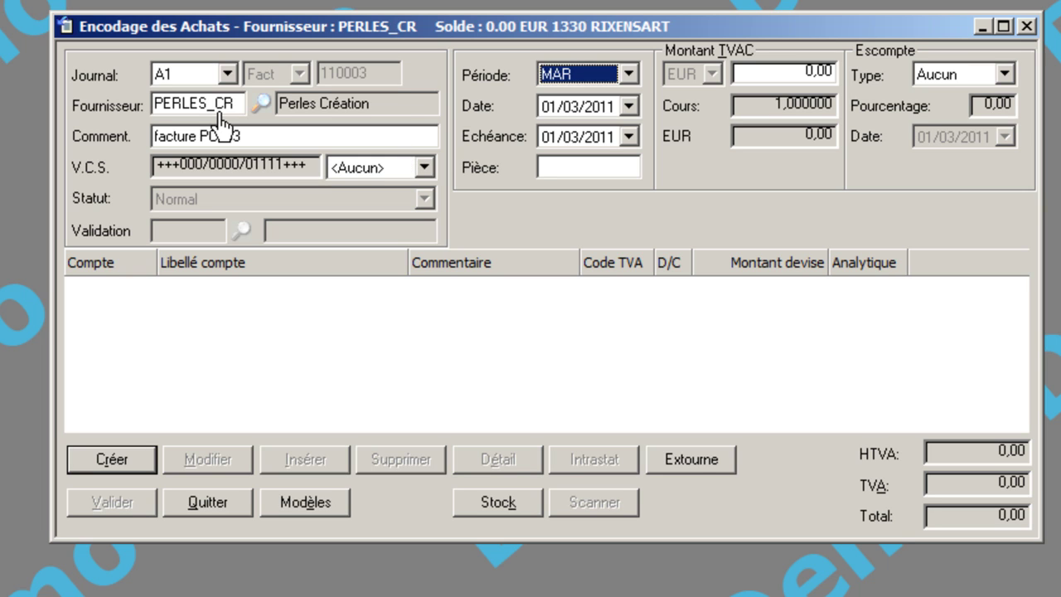
key("Tab")
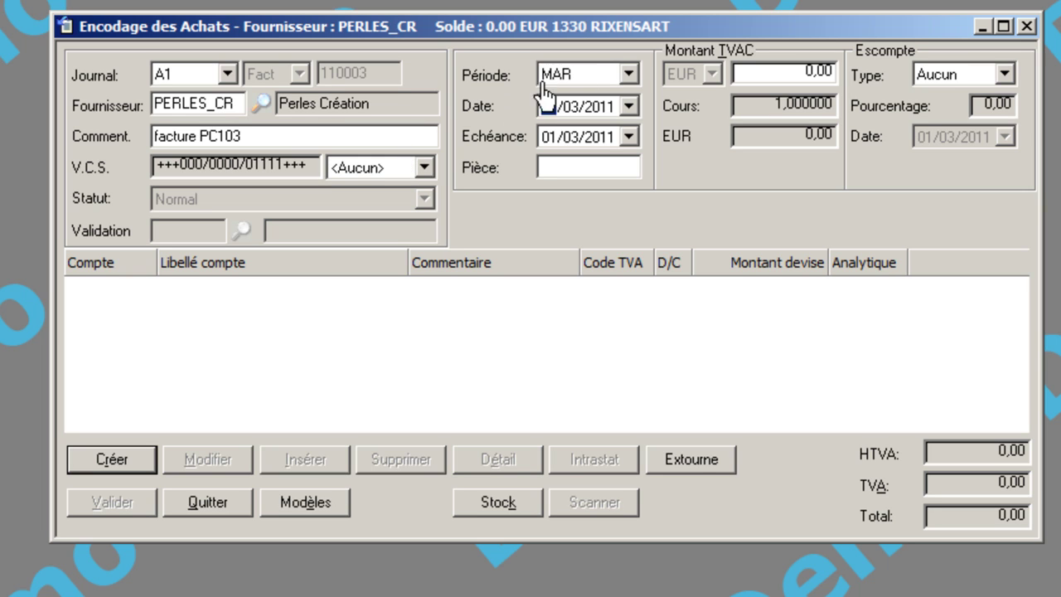
left_click(629, 107)
left_click(501, 262)
left_click(629, 138)
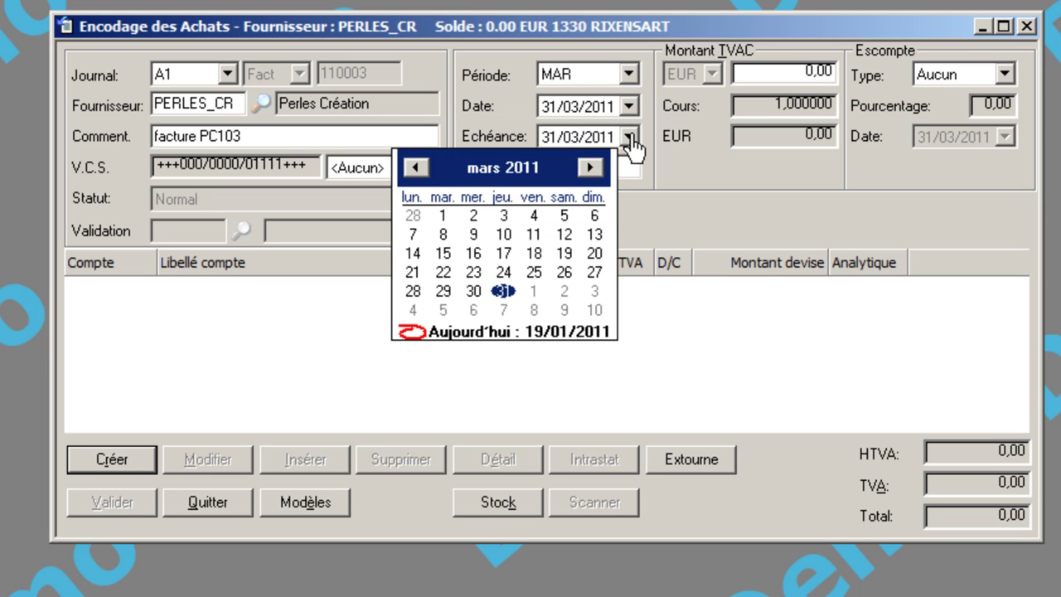
left_click(590, 168)
left_click(534, 291)
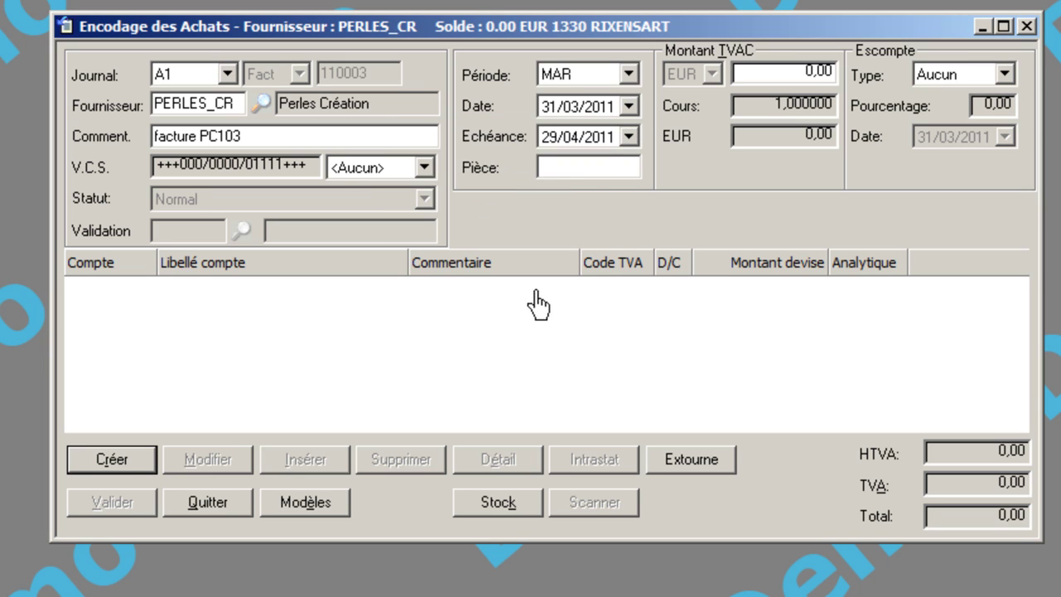
Enter PC103 as the document reference and 1255.19 EUR as the VAT-inclusive amount.
left_click(607, 173)
type("PC103")
key("Tab")
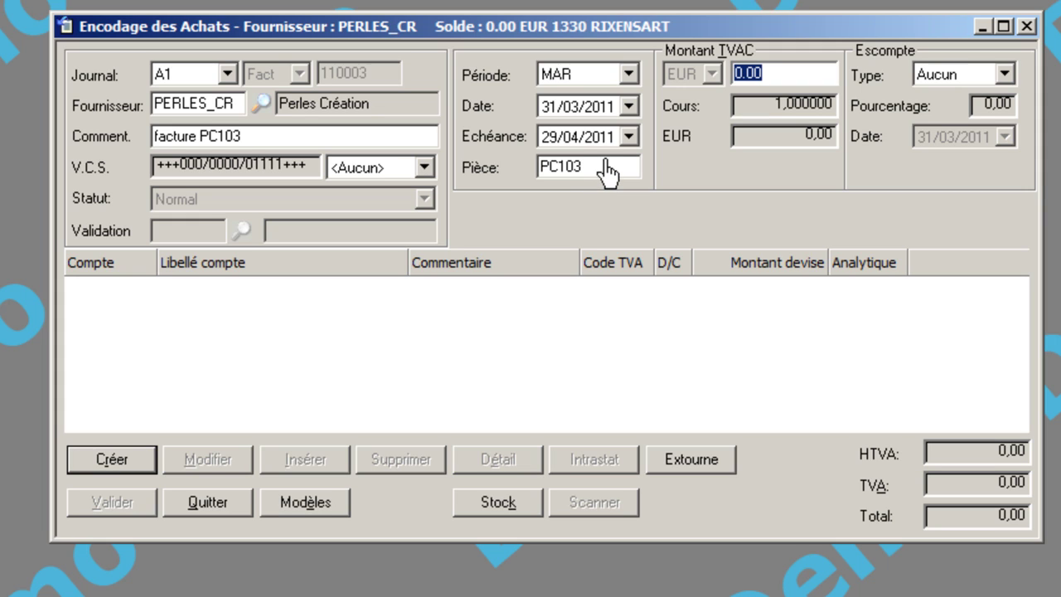
type("12552")
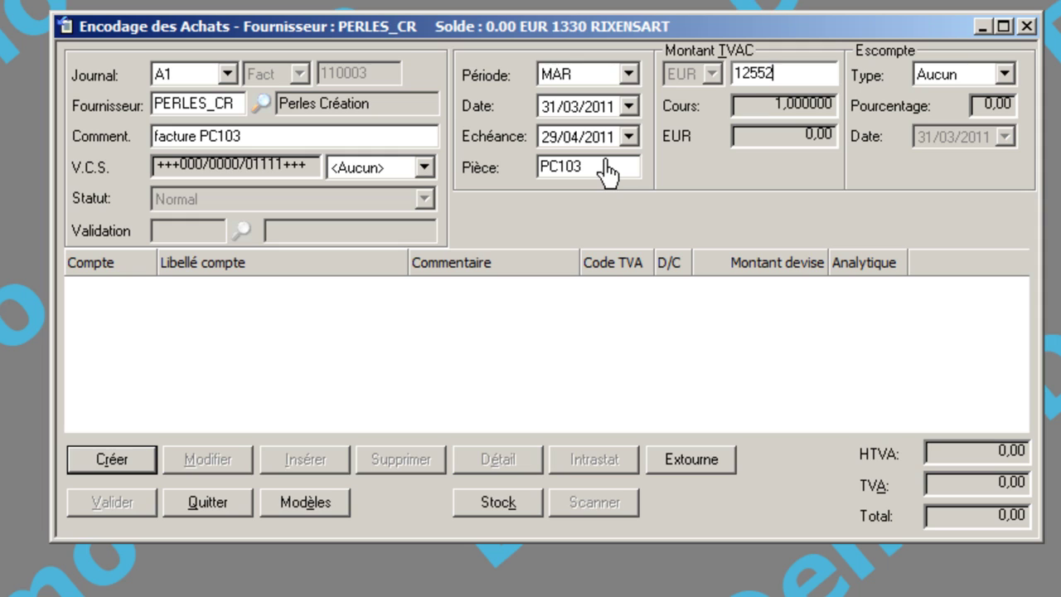
key("BackSpace")
type(".19")
key("Tab")
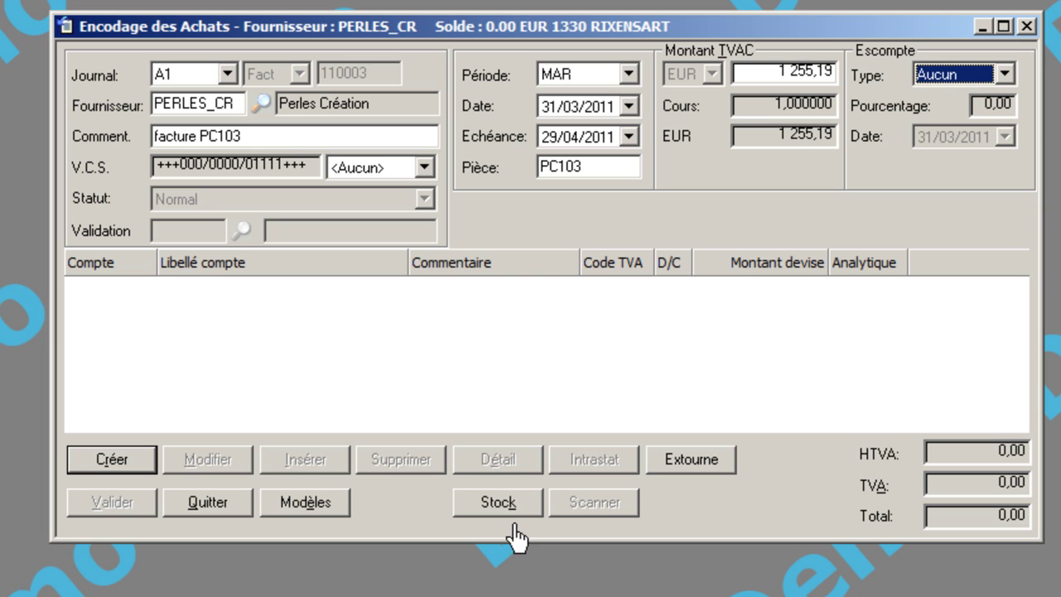
Link stock reception REC-110003 to the invoice and bill the full quantities of all its articles.
left_click(499, 503)
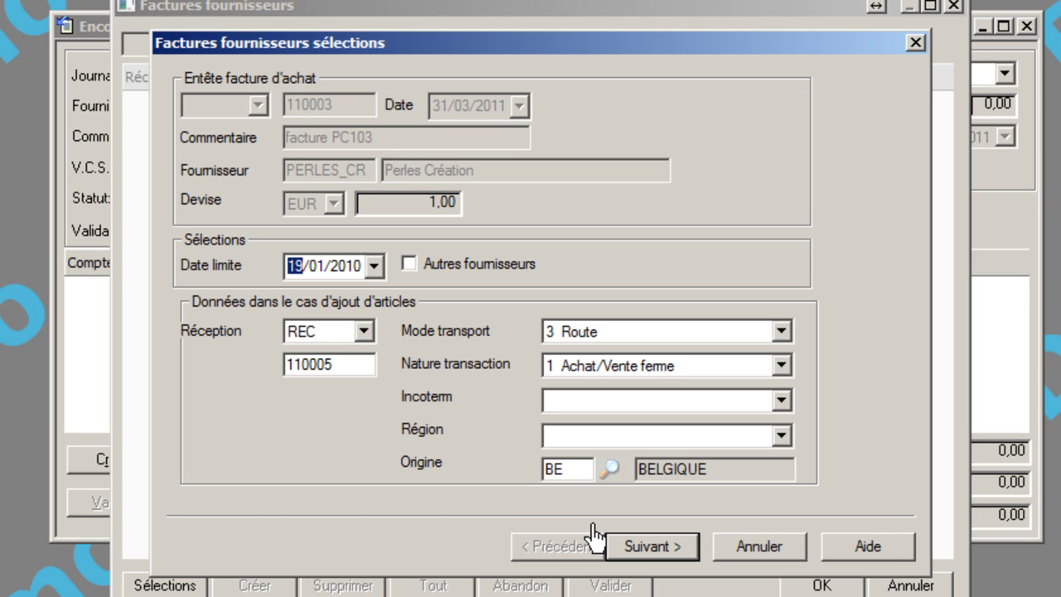
left_click(641, 547)
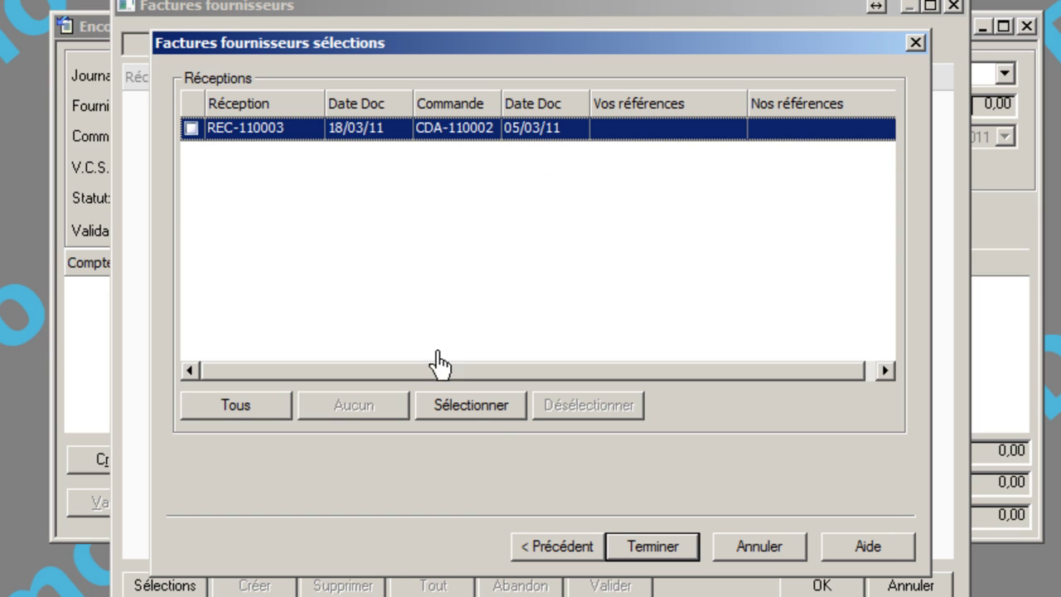
left_click(488, 406)
left_click(663, 551)
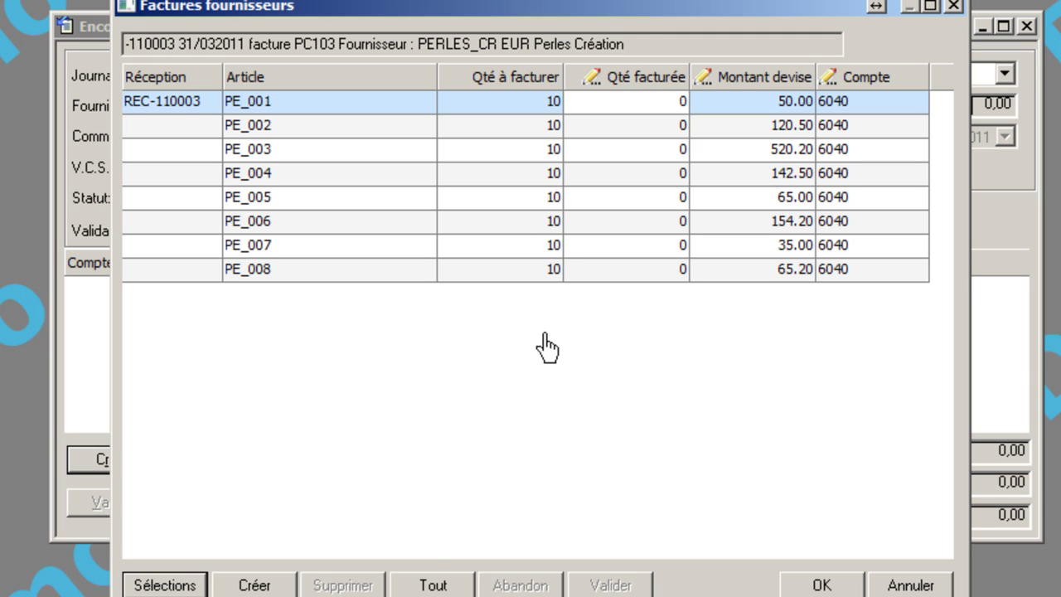
left_click(431, 587)
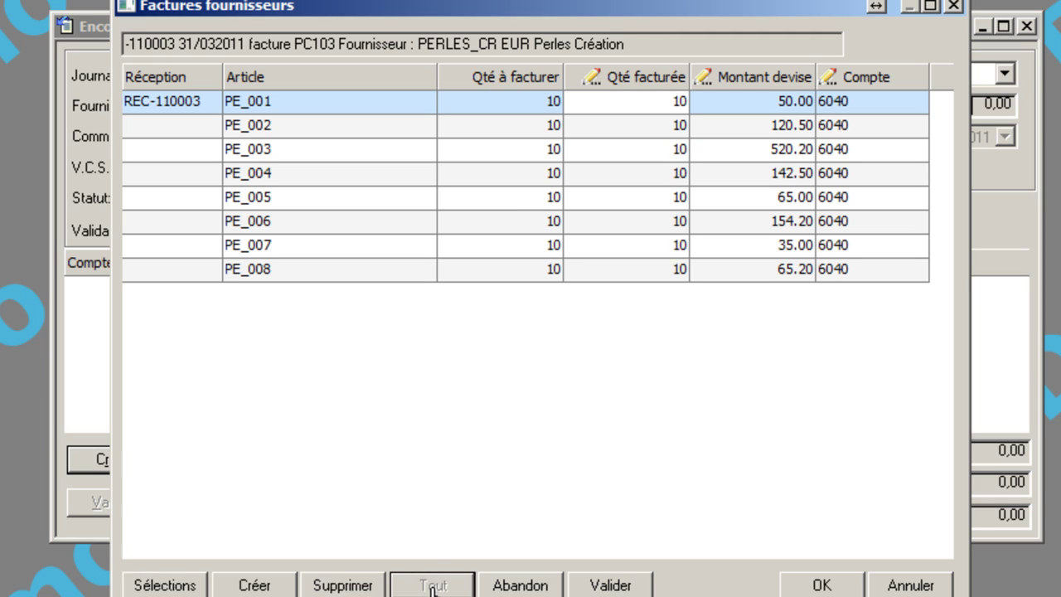
left_click(823, 585)
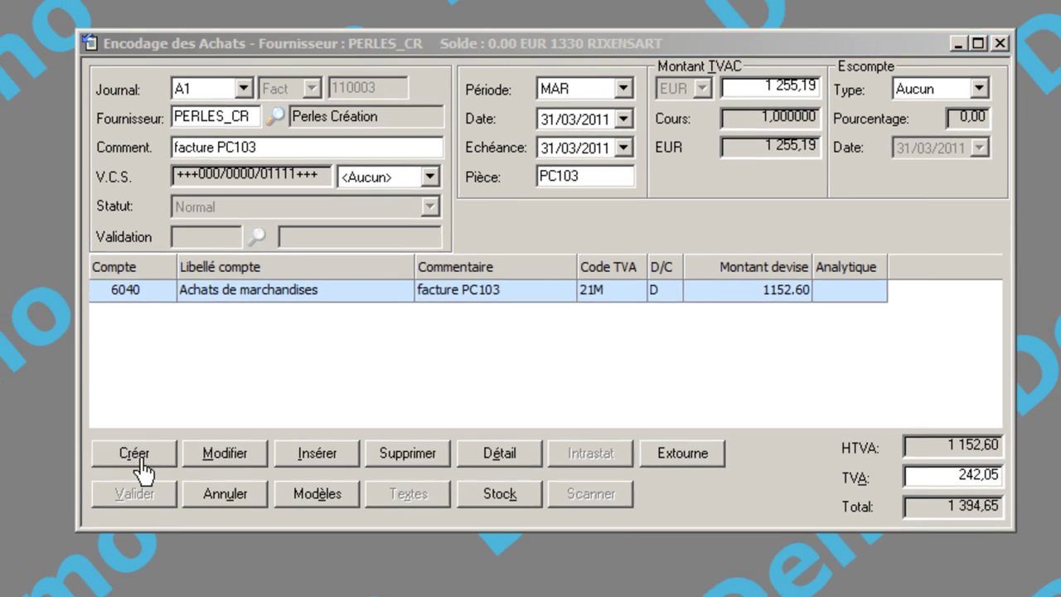
Add a detail line on account 6080 with VAT code 21M, accepting the proposed credit amount.
left_click(139, 461)
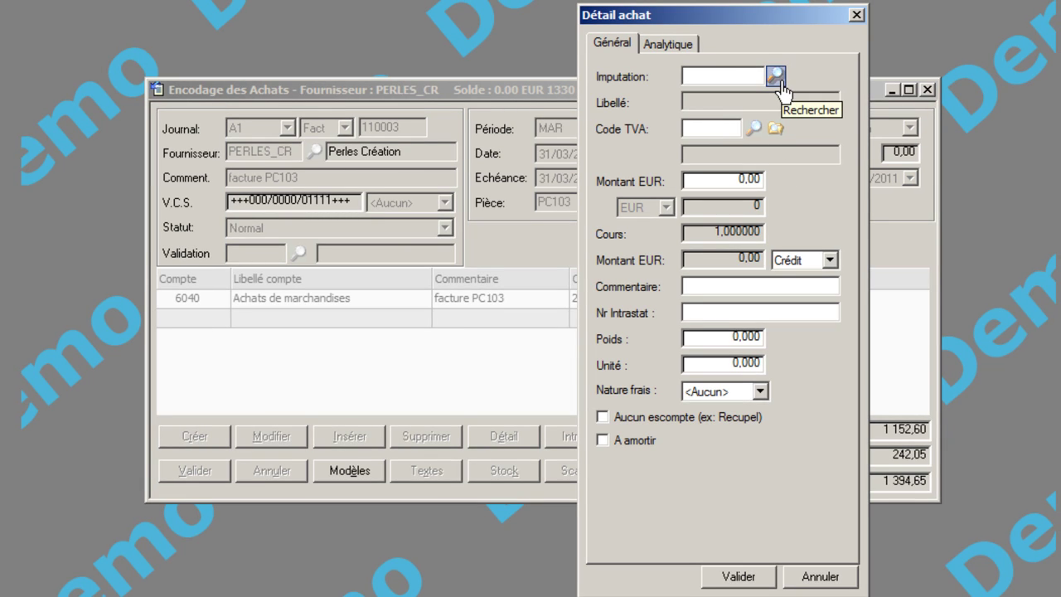
type("6080")
key("Tab")
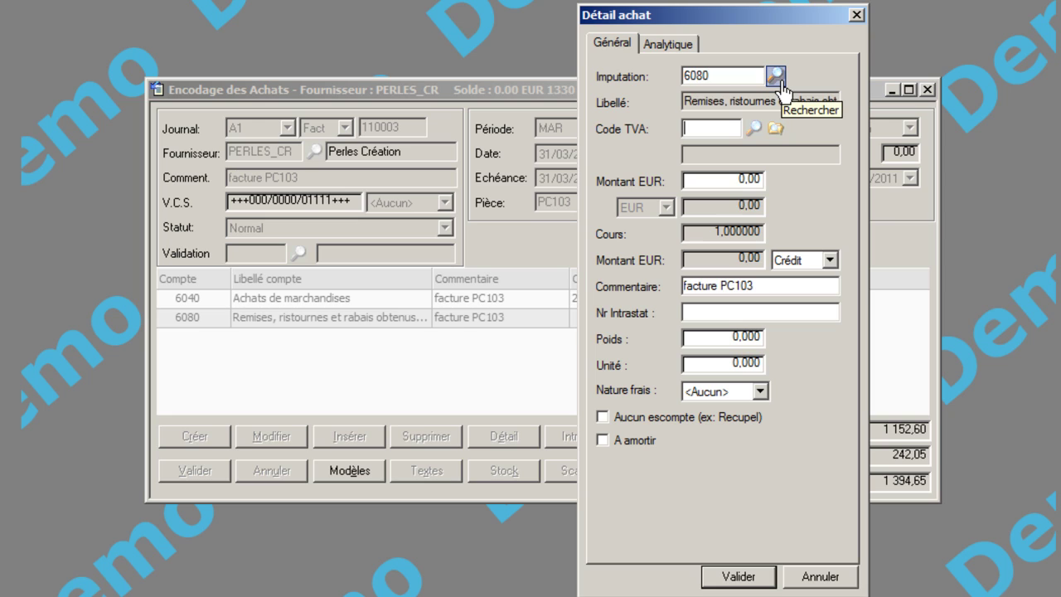
type("21M")
key("Tab")
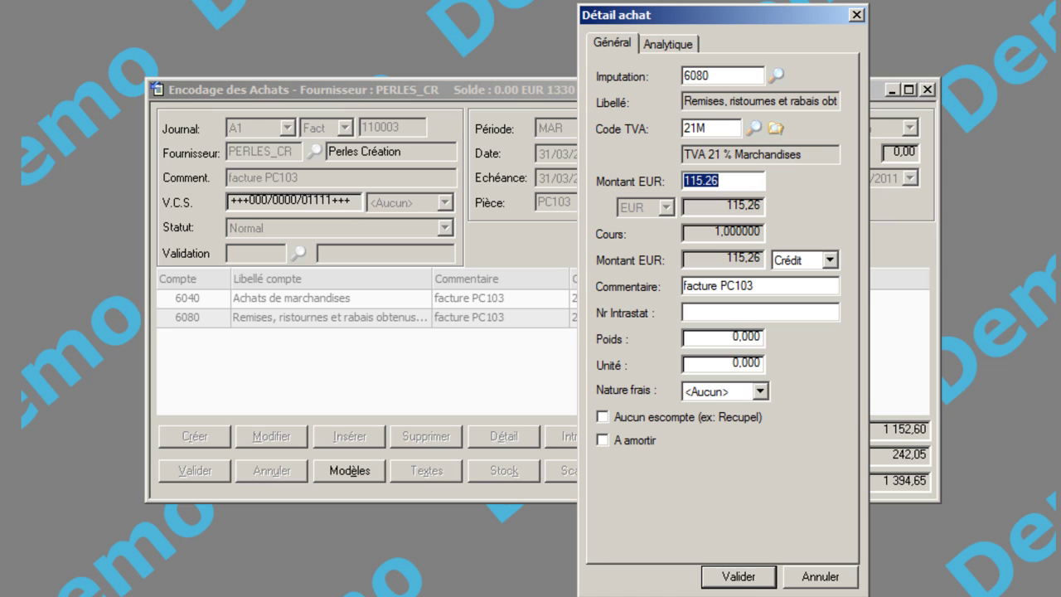
left_click(736, 575)
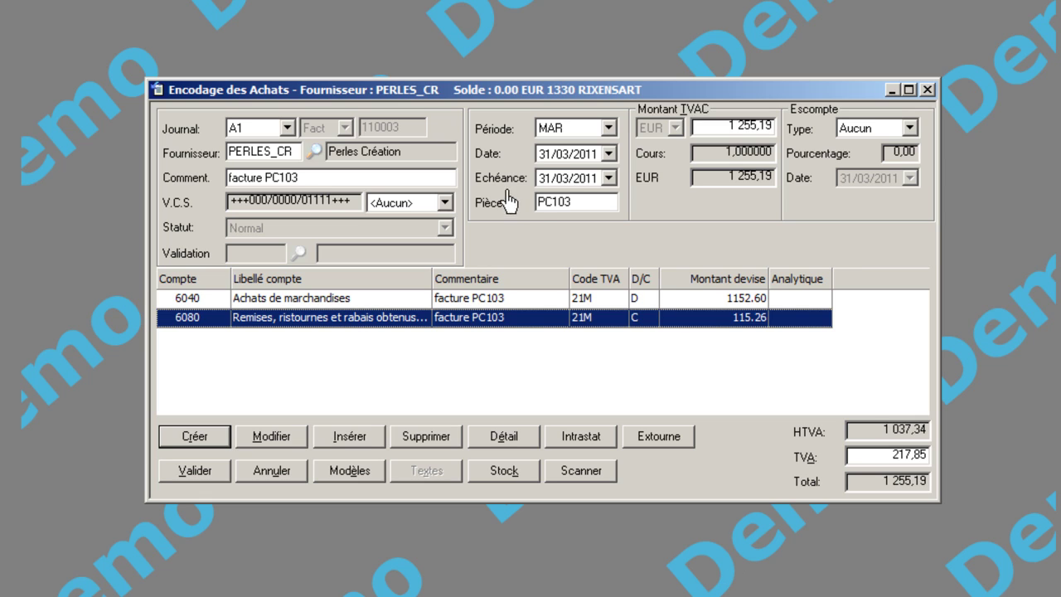
Set the due date back to 29/04/2011 and validate the PERLES_CR invoice.
left_click(609, 178)
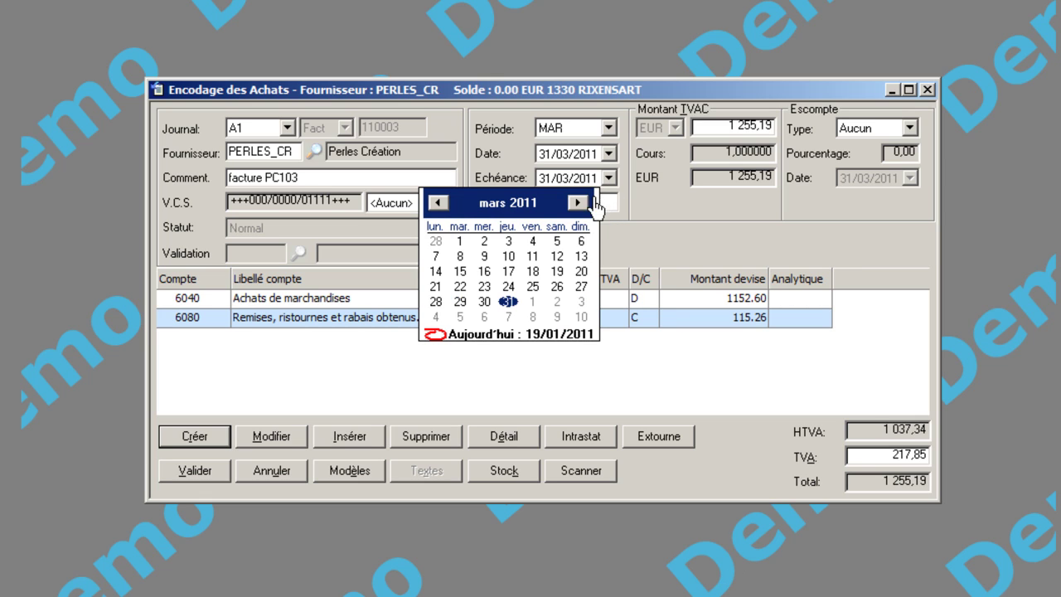
left_click(577, 202)
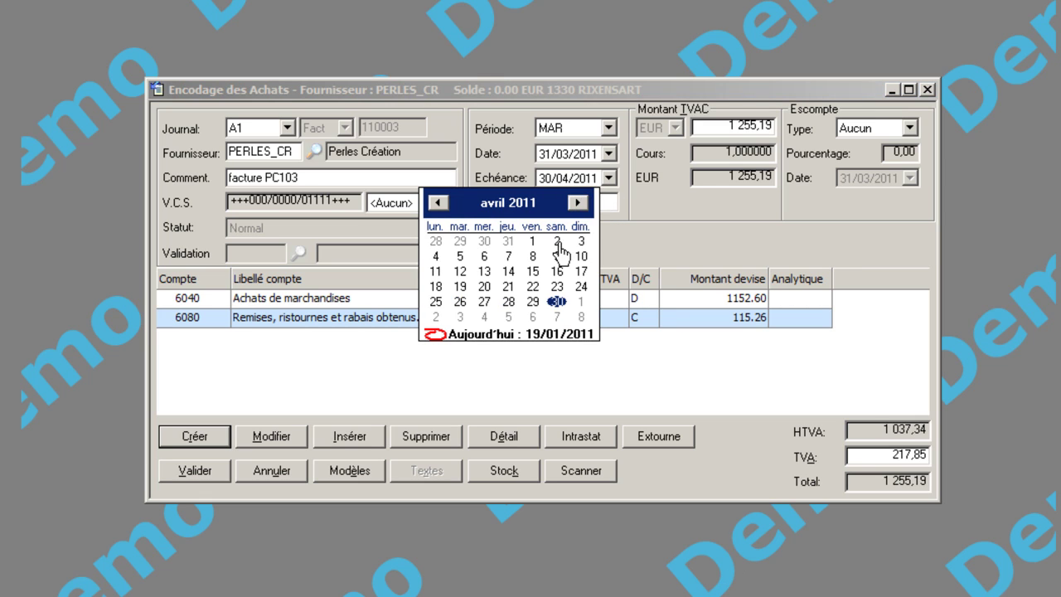
left_click(533, 302)
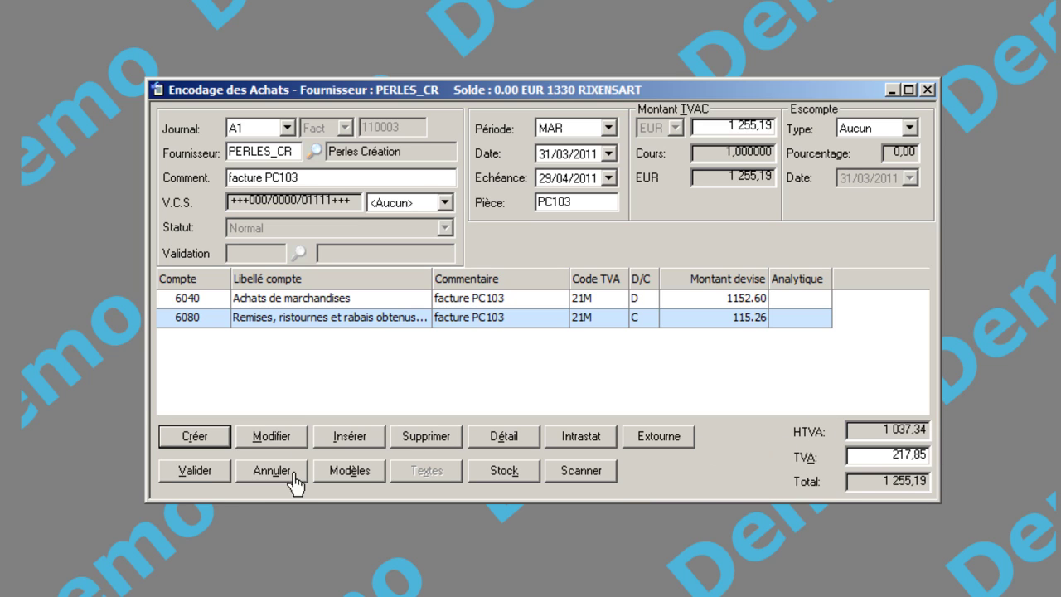
left_click(181, 472)
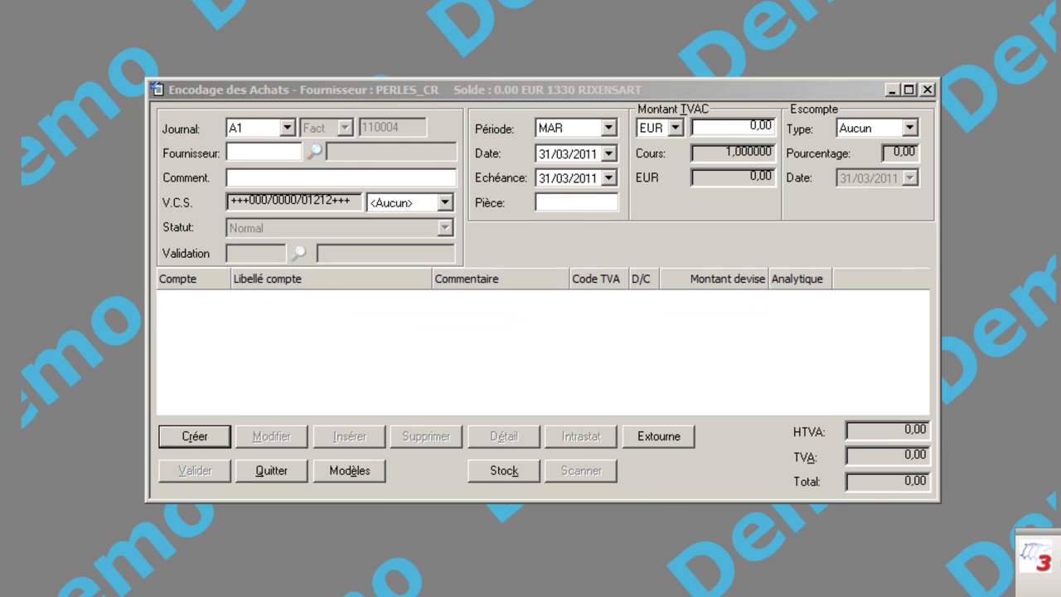
Begin a new purchase invoice with supplier SPORTLINE and the comment "Facture 1505".
left_click(256, 154)
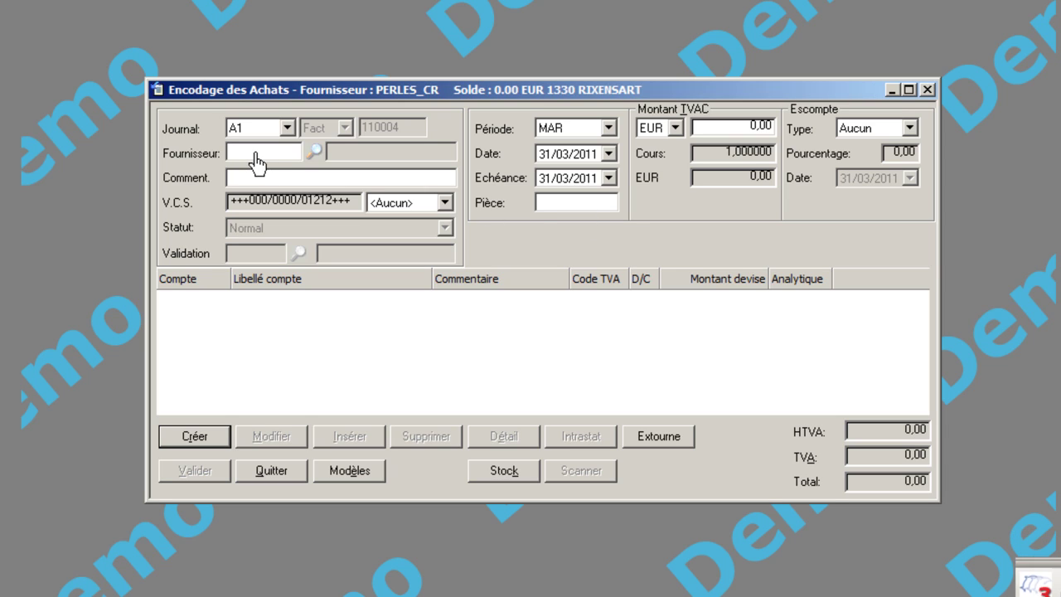
type("SPORTLINE")
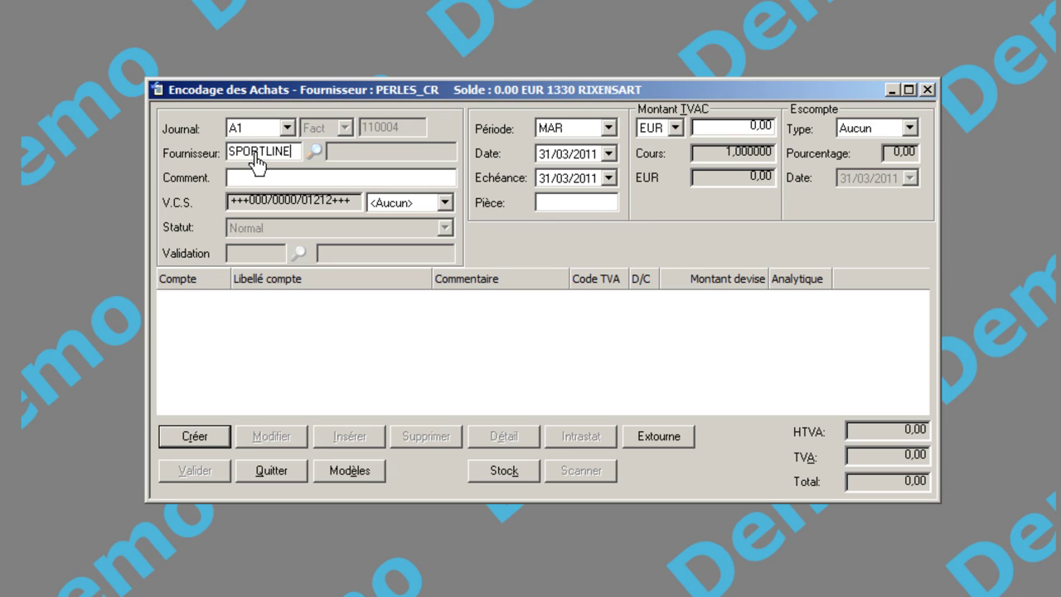
key("Tab")
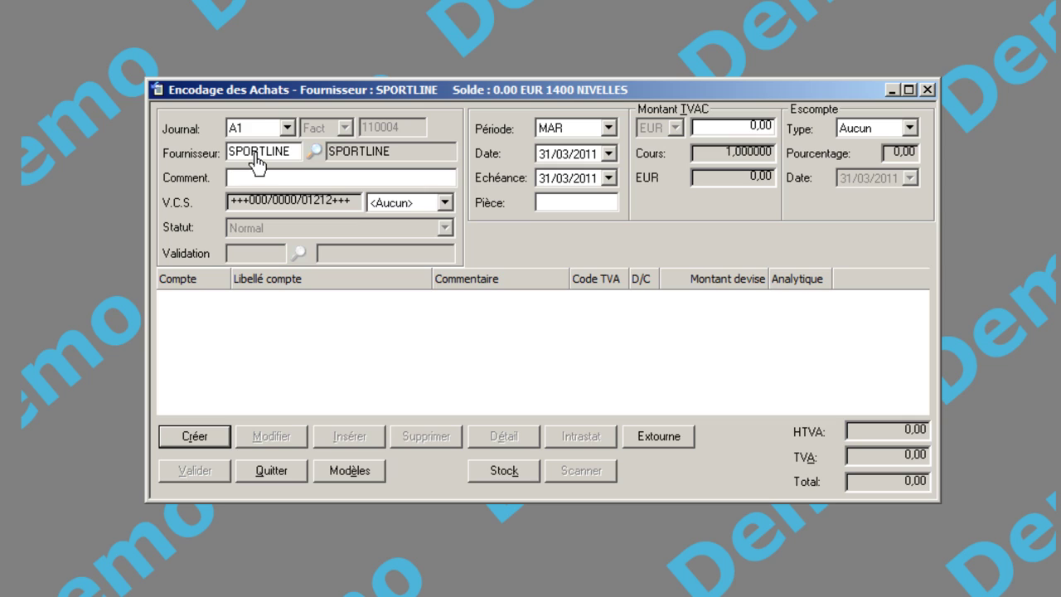
type("Facture 1505")
key("Tab")
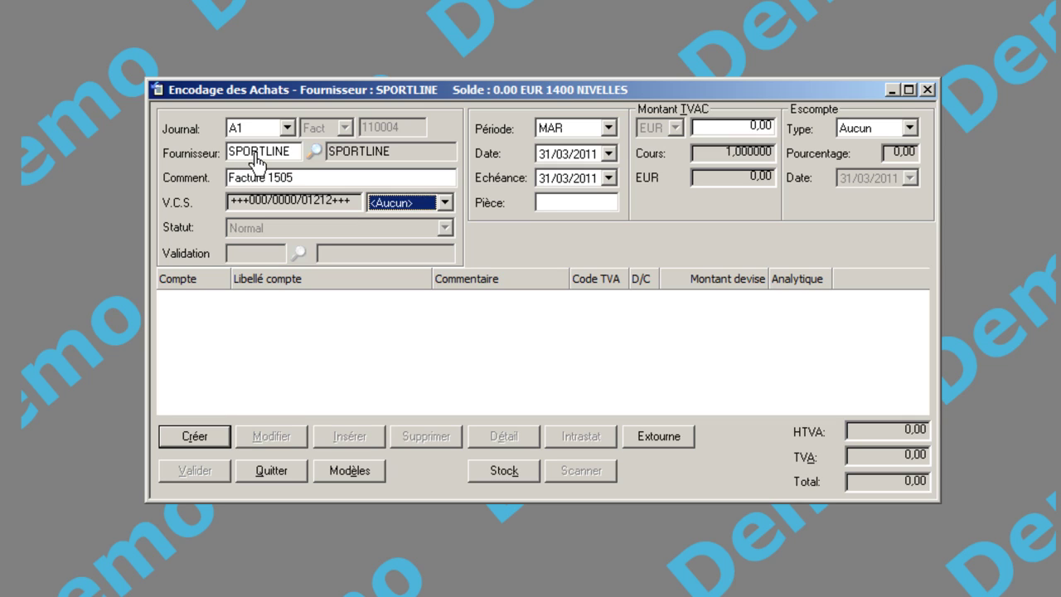
Keep the proposed period and dates, and enter document reference 1505 and a VAT-inclusive amount of 4133.26 EUR.
key("Tab")
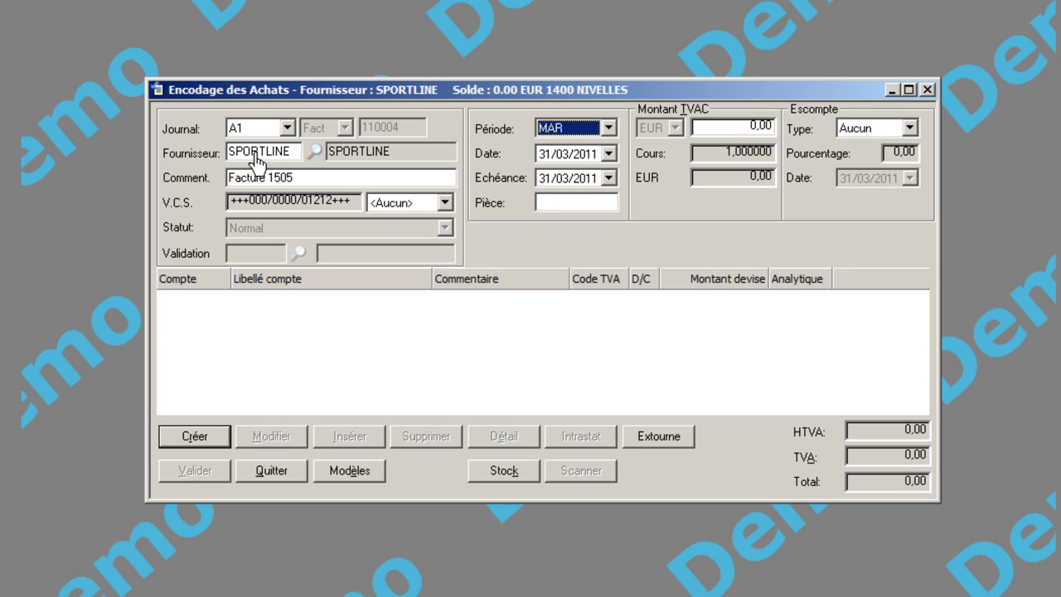
key("Tab")
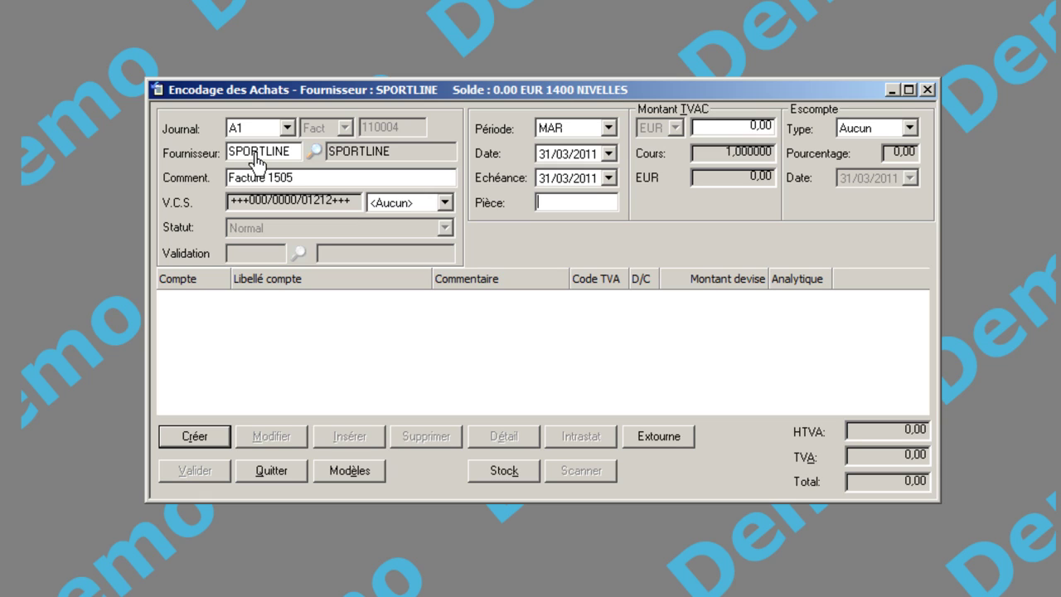
type("1505")
key("Tab")
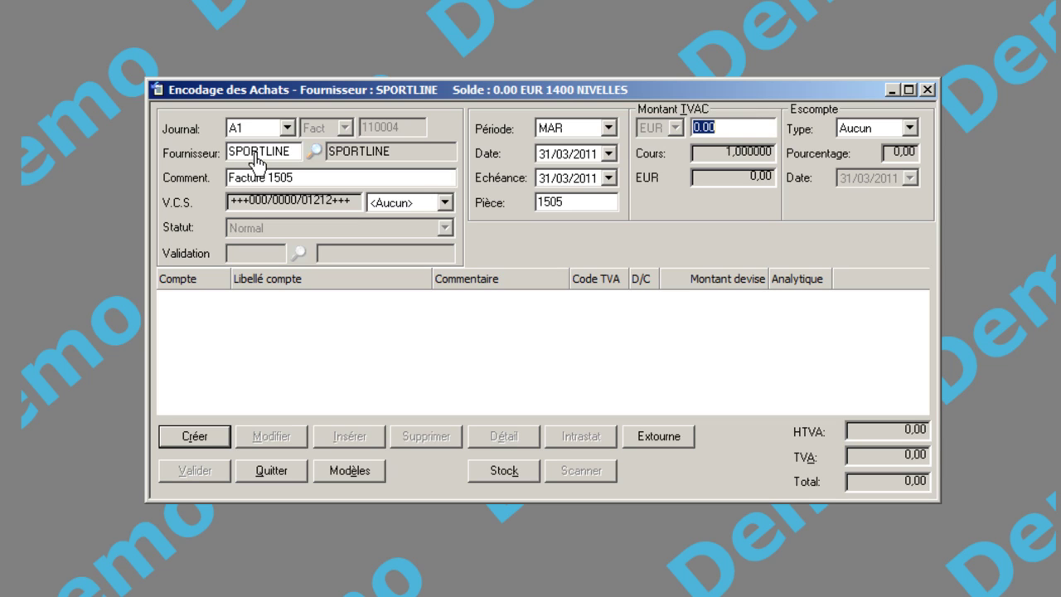
type("4133.26")
key("Tab")
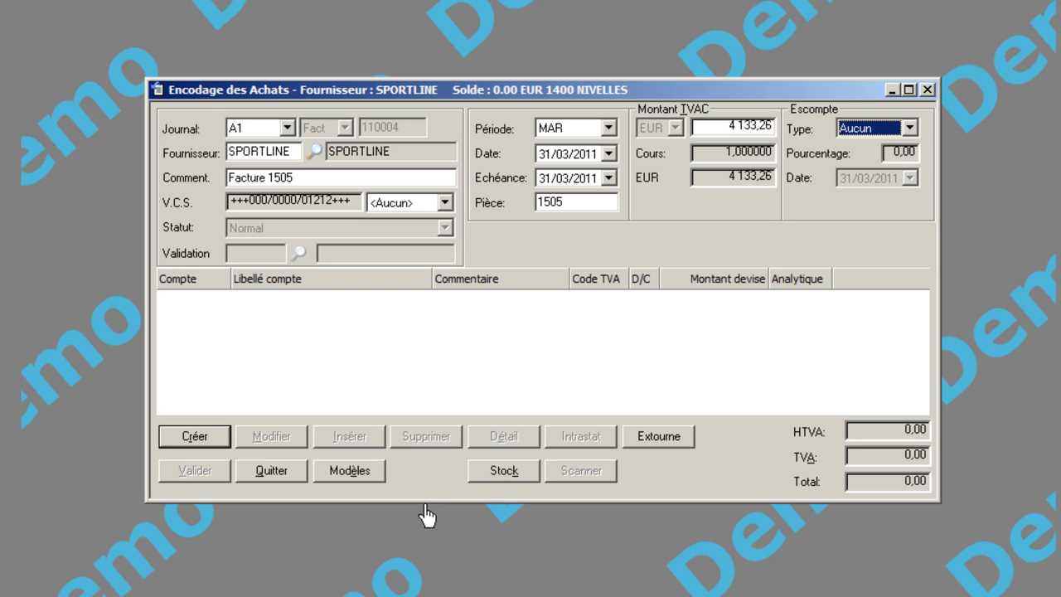
Link stock reception REC-110001 to the SPORTLINE invoice, invoicing the full quantities of all its articles.
left_click(490, 474)
left_click(633, 509)
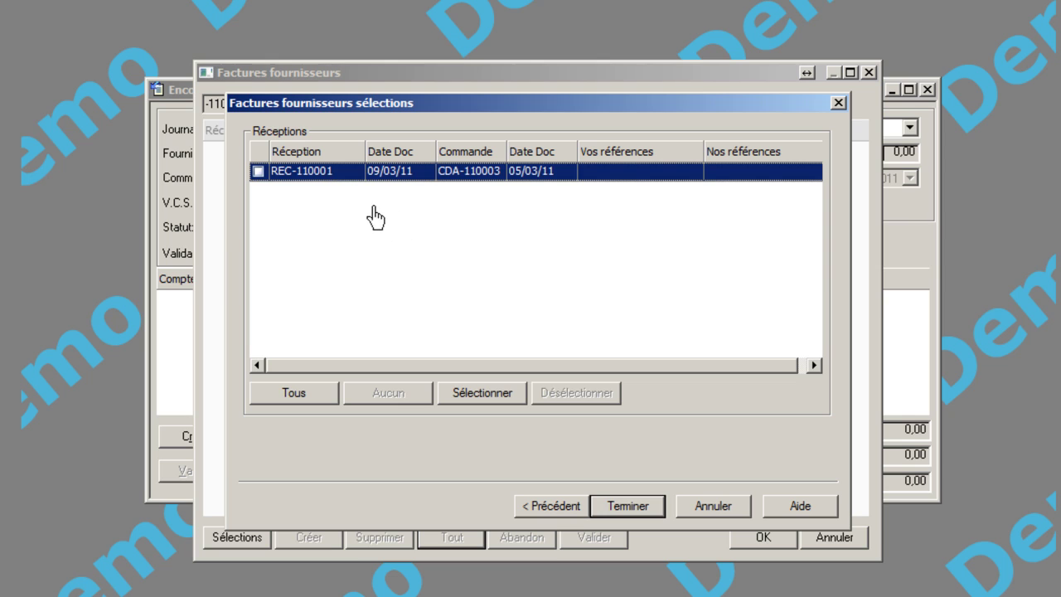
left_click(486, 401)
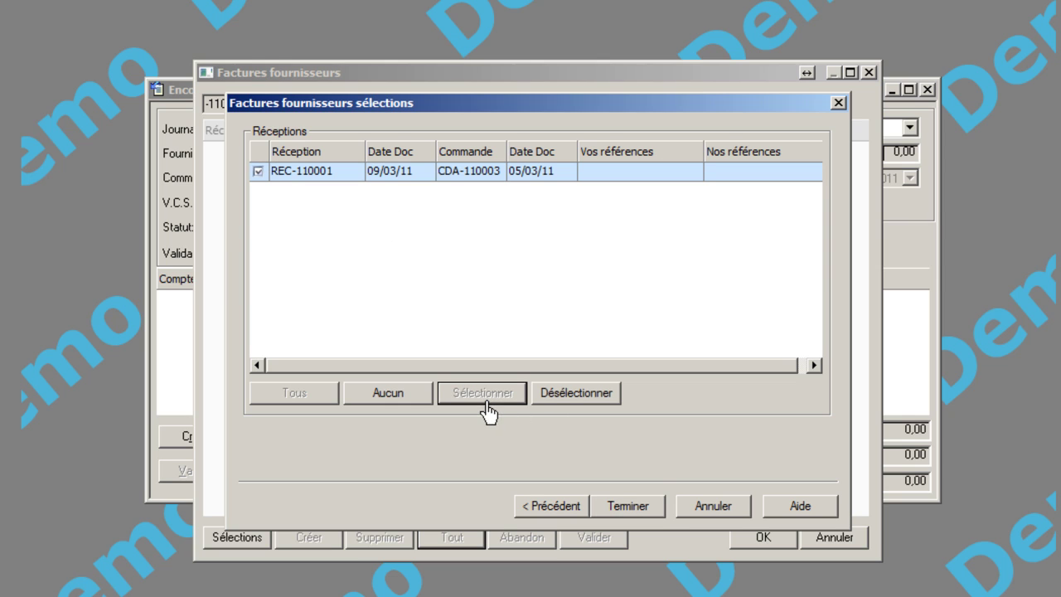
left_click(636, 517)
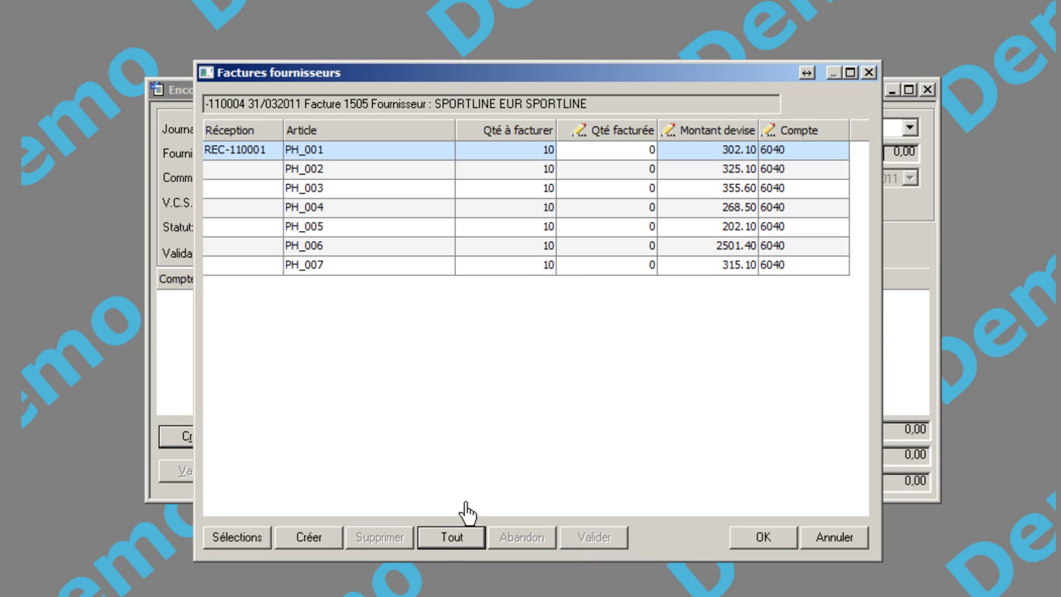
left_click(438, 543)
left_click(754, 538)
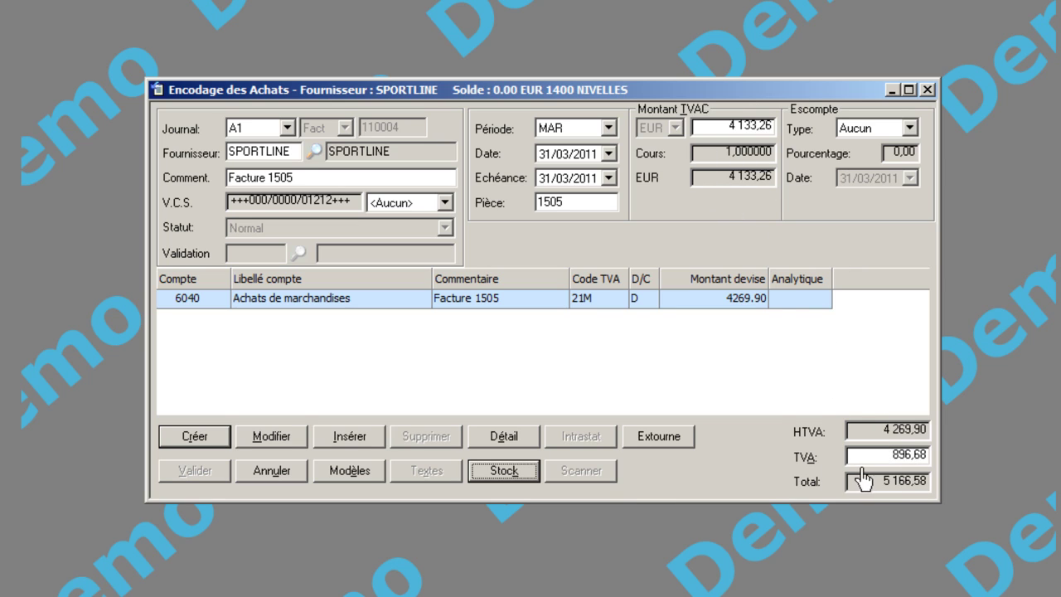
Add a detail line on account 6080 with VAT code 21M, keeping the proposed credit amount of 853.98 EUR.
left_click(190, 436)
type("6080")
key("Tab")
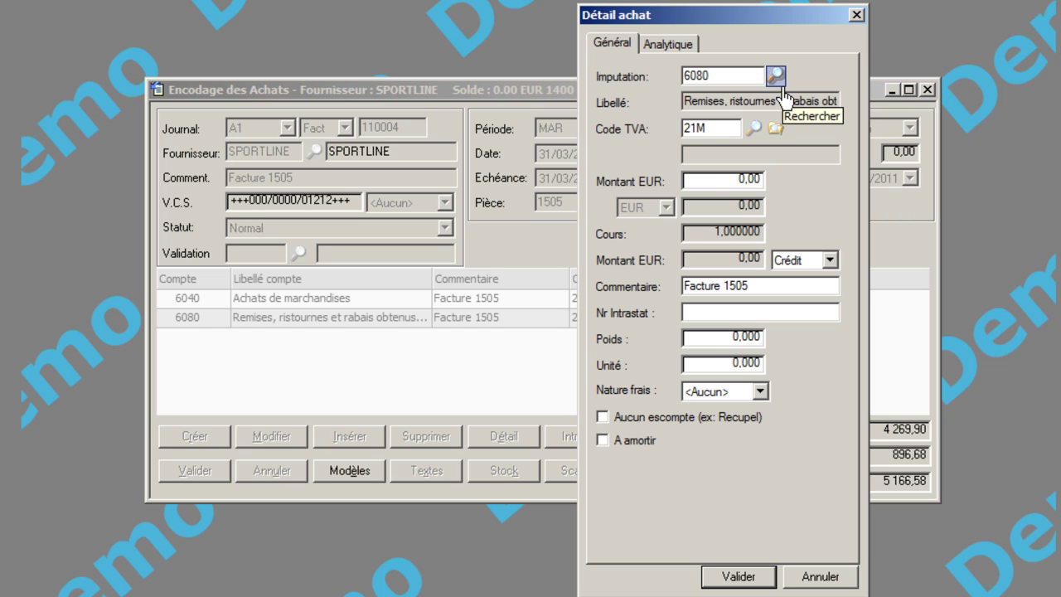
key("Tab")
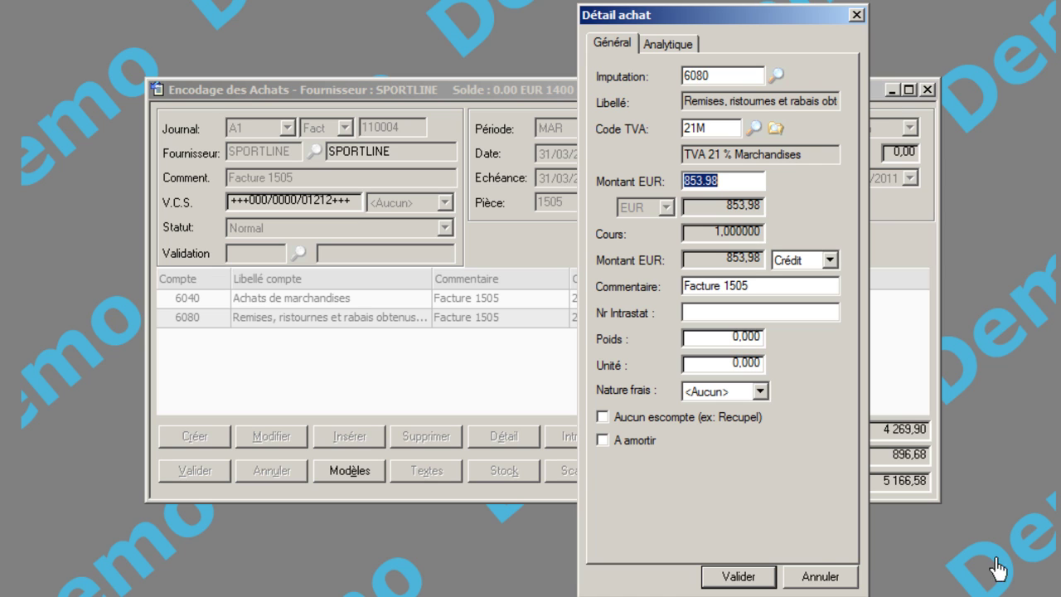
left_click(750, 575)
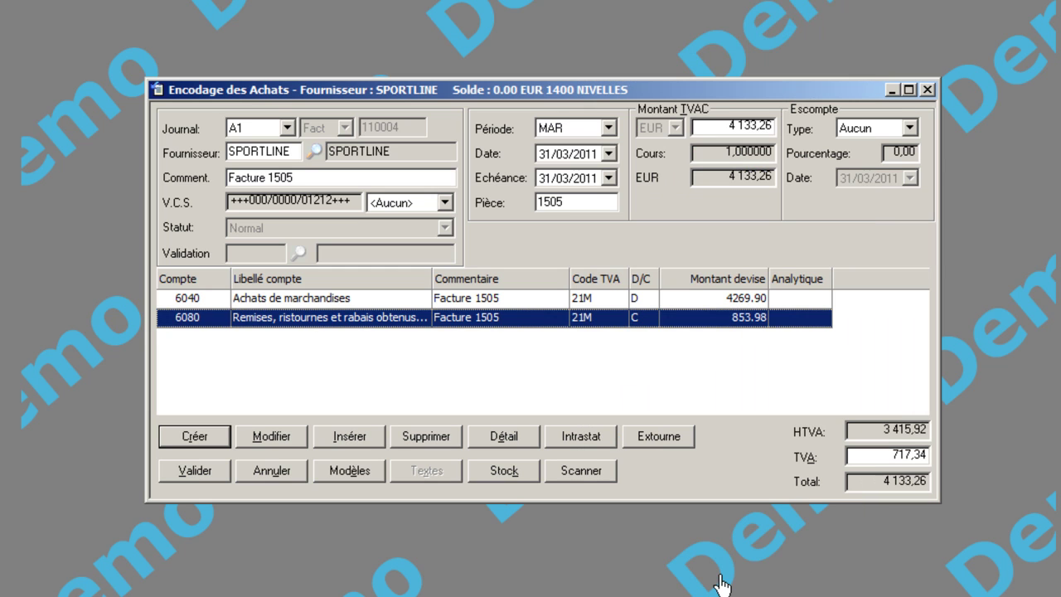
Set the due date to 29/04/2011 and validate the SPORTLINE invoice.
left_click(609, 178)
left_click(577, 203)
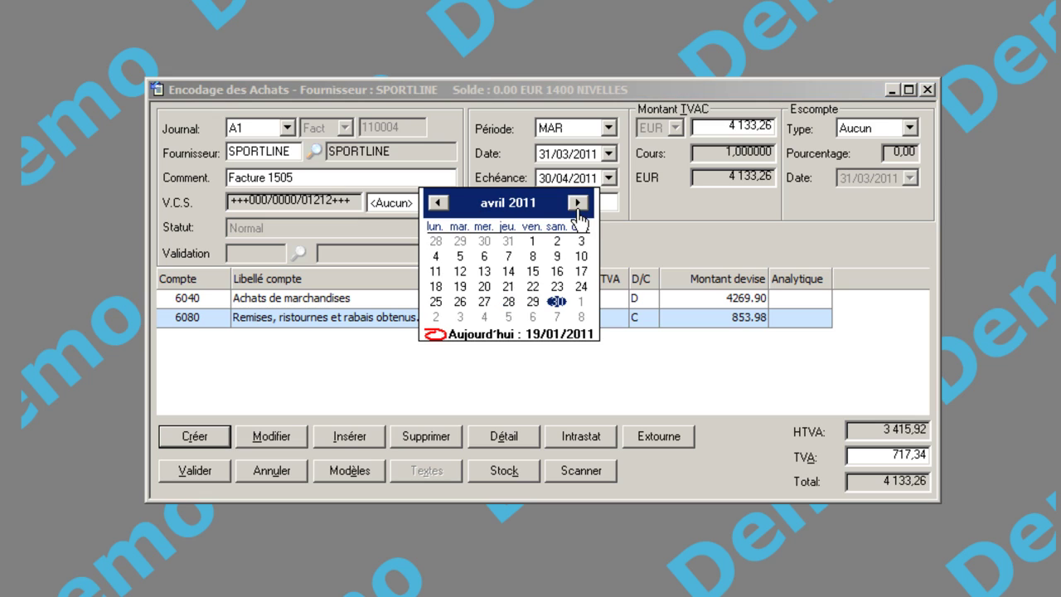
left_click(533, 303)
left_click(587, 391)
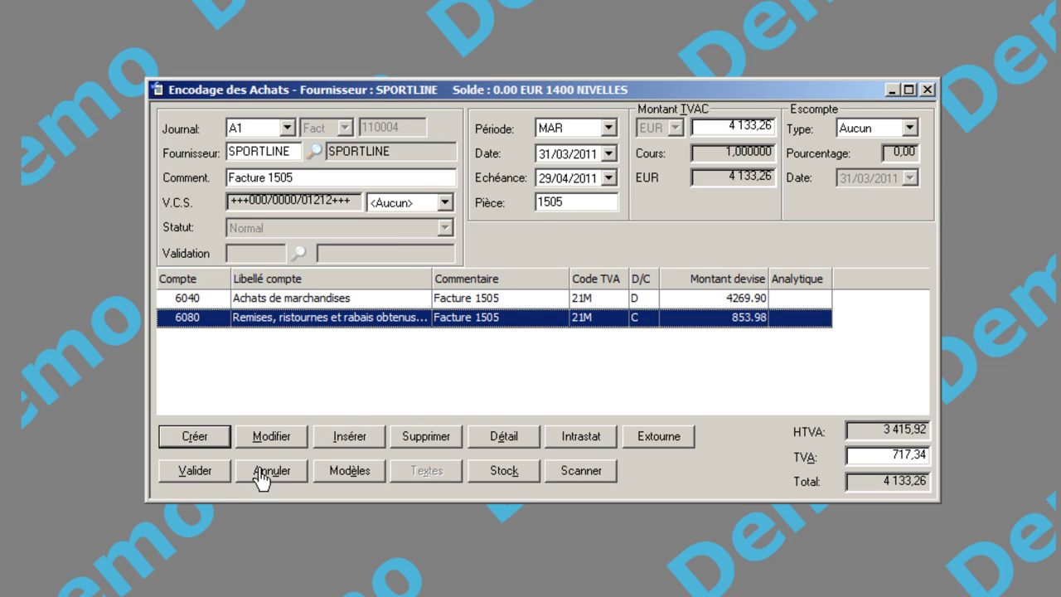
left_click(195, 472)
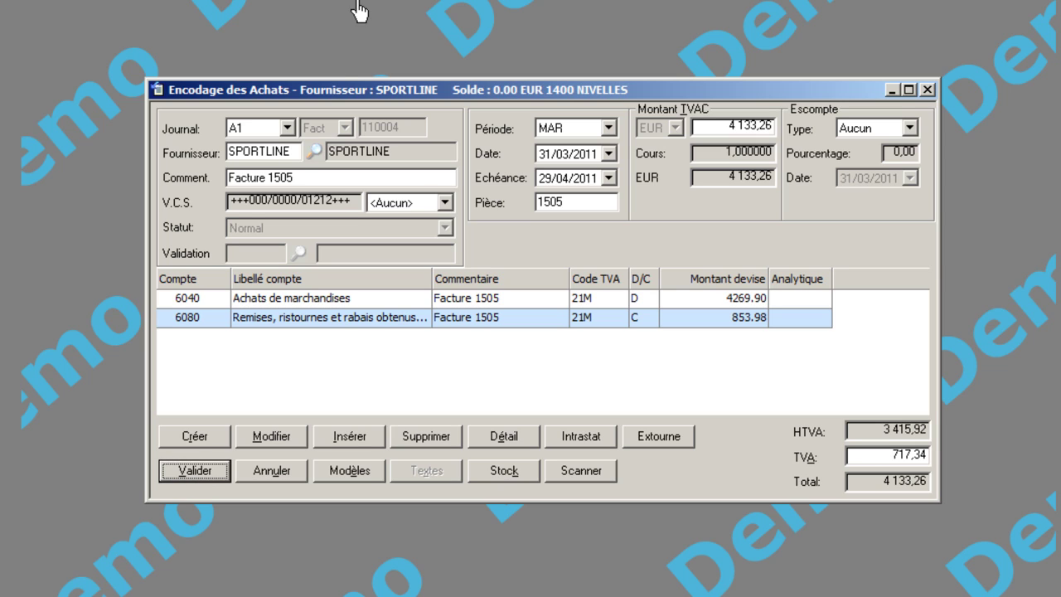